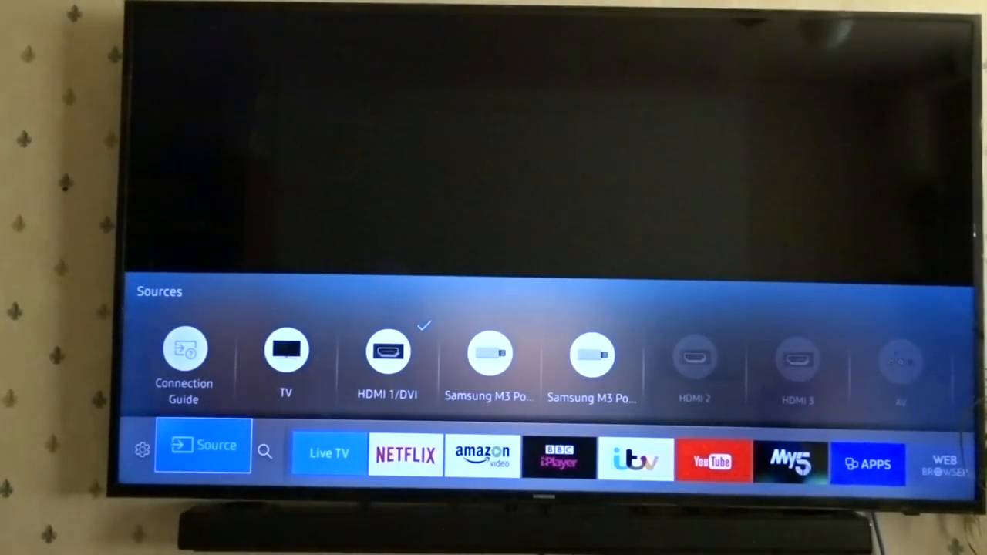
- Select the HDMI 1/DVI input from the Sources row
key(Up)
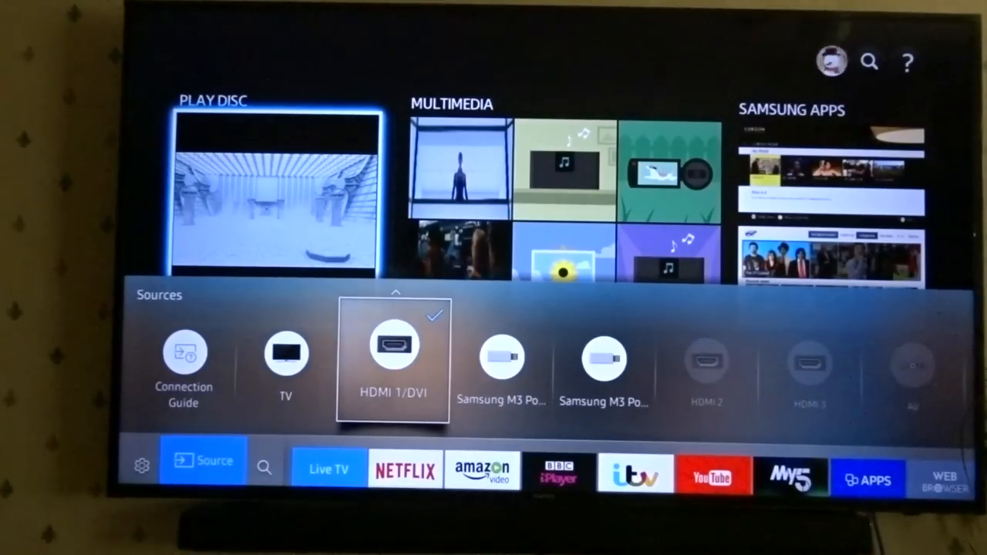
- Check Picture Mode in the TV's Quick Settings bar, then dismiss the overlay
key(Down)
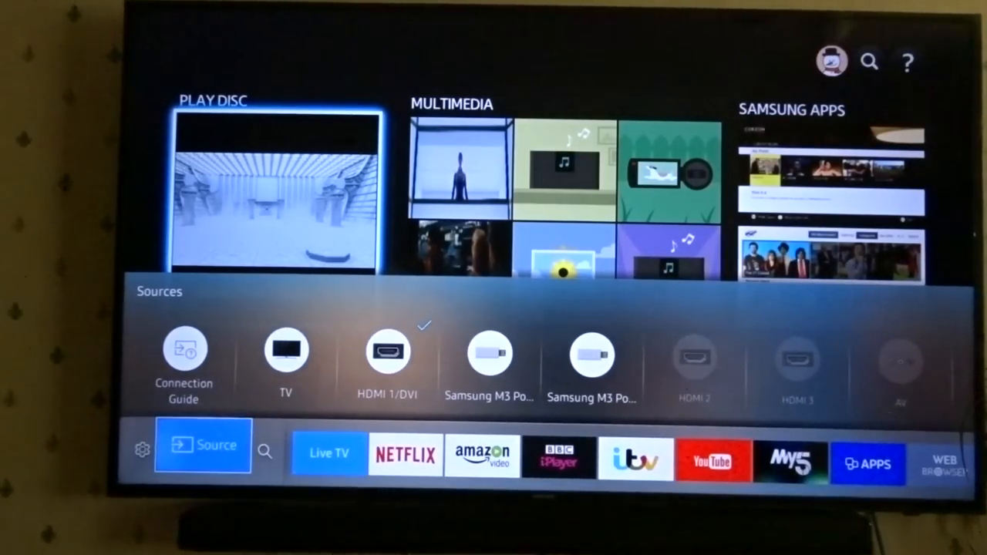
key(Left)
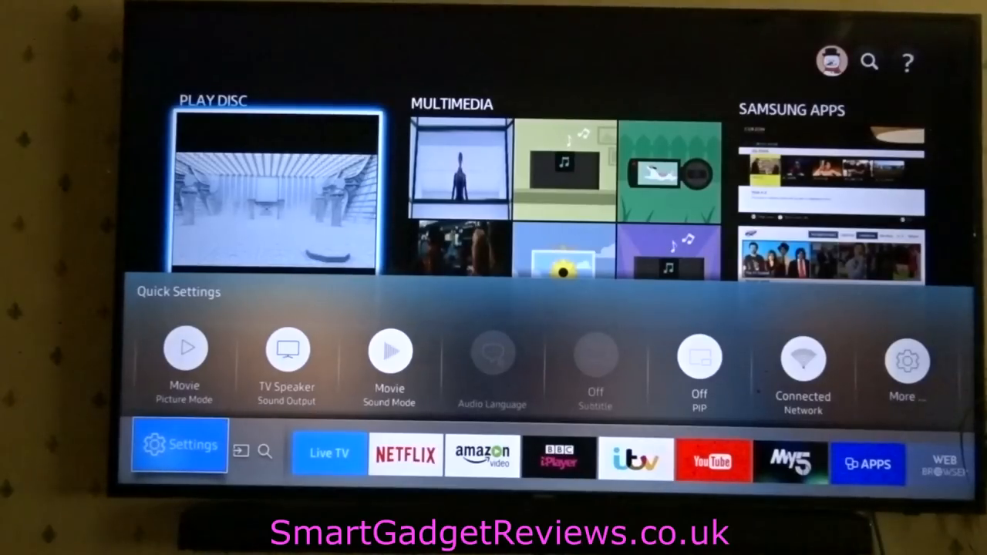
key(Up)
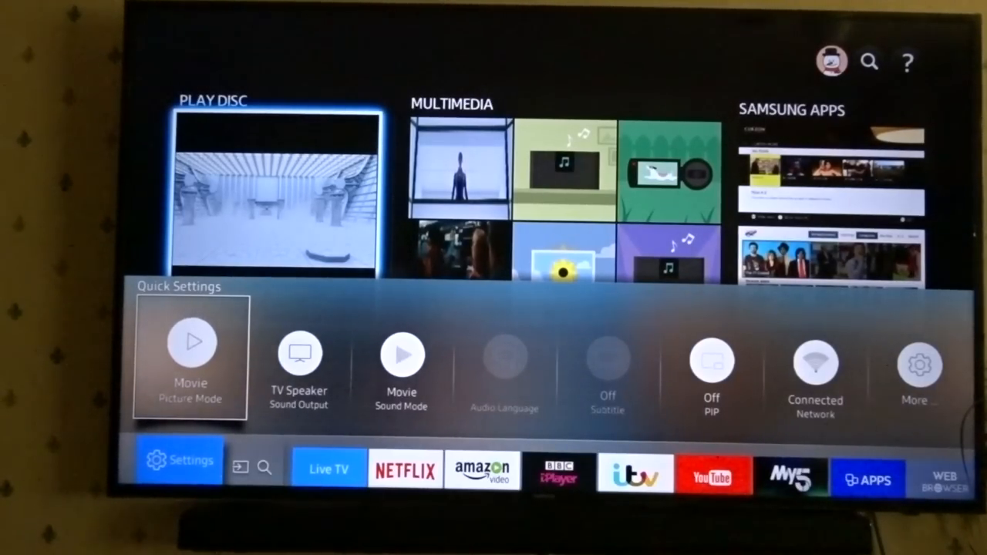
key(Escape)
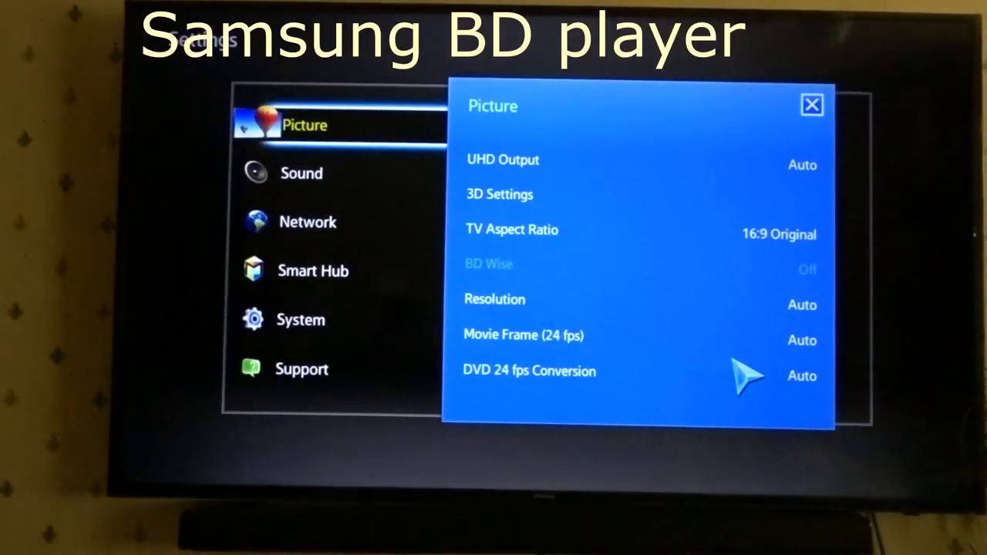
- In the player's Picture settings, confirm UHD Output and keep it at Auto
click(744, 376)
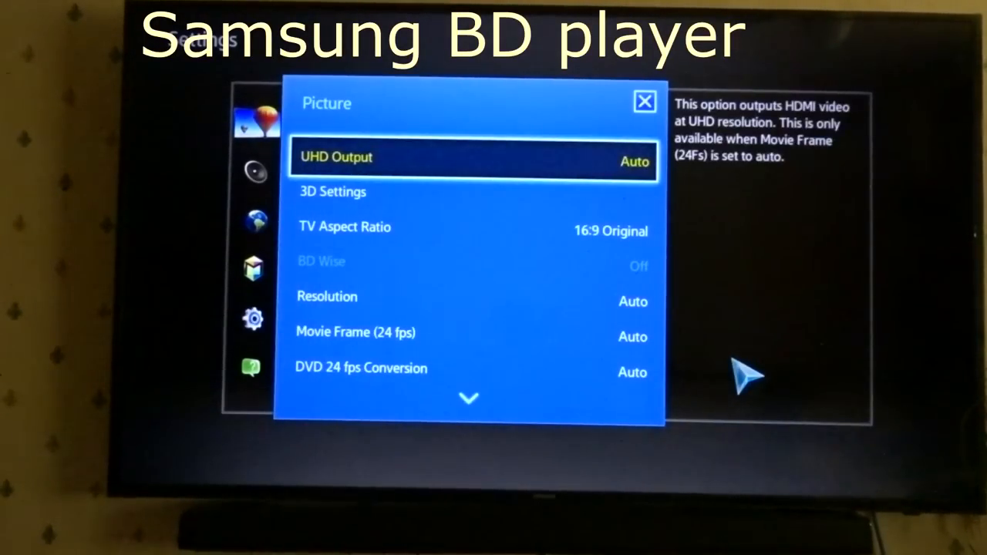
key(Down)
key(Down)
key(Down)
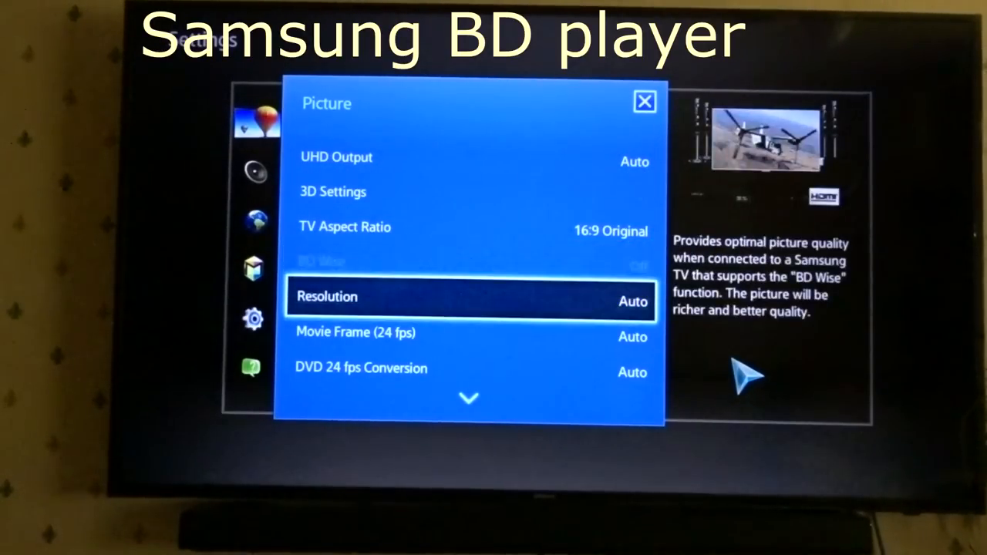
key(Down)
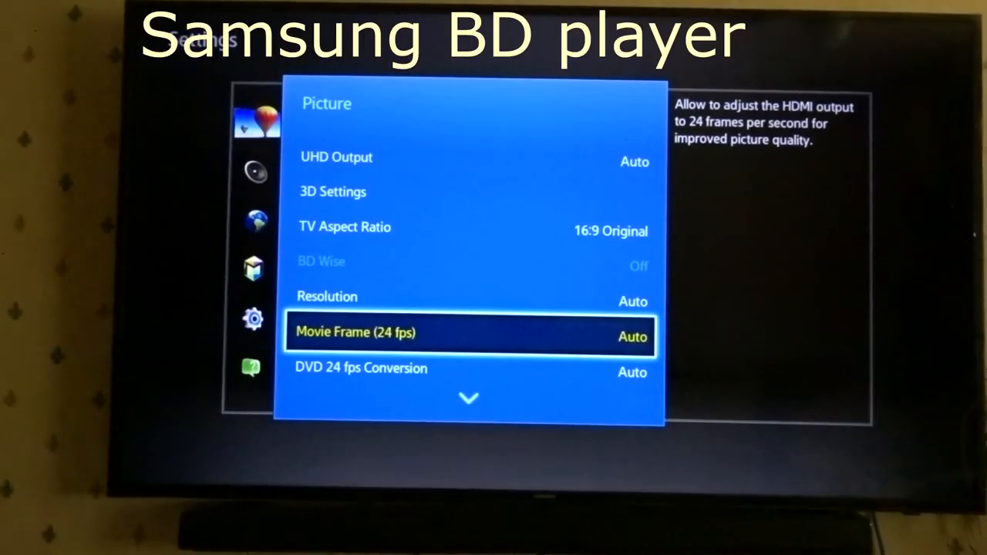
key(Up)
key(Up)
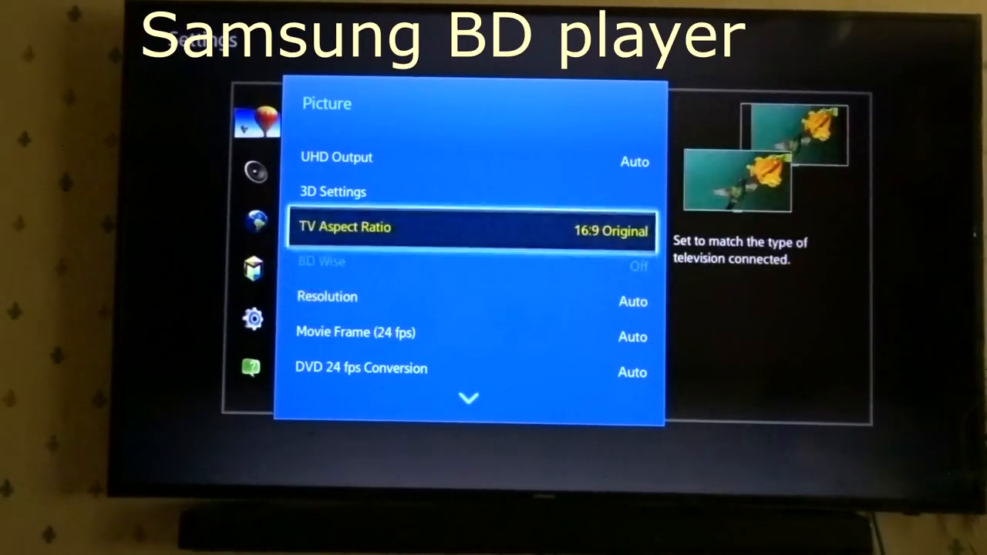
key(Up)
key(Up)
key(Return)
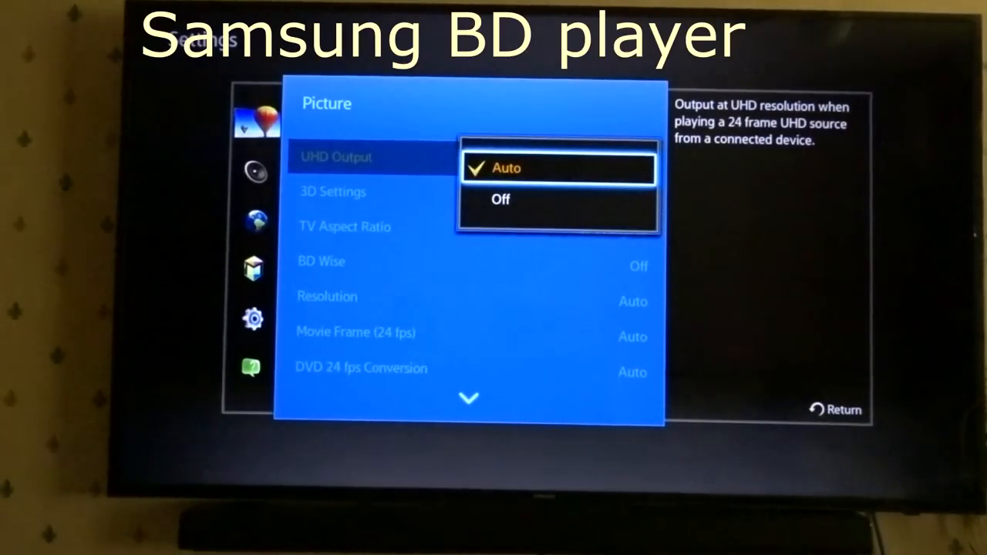
key(Return)
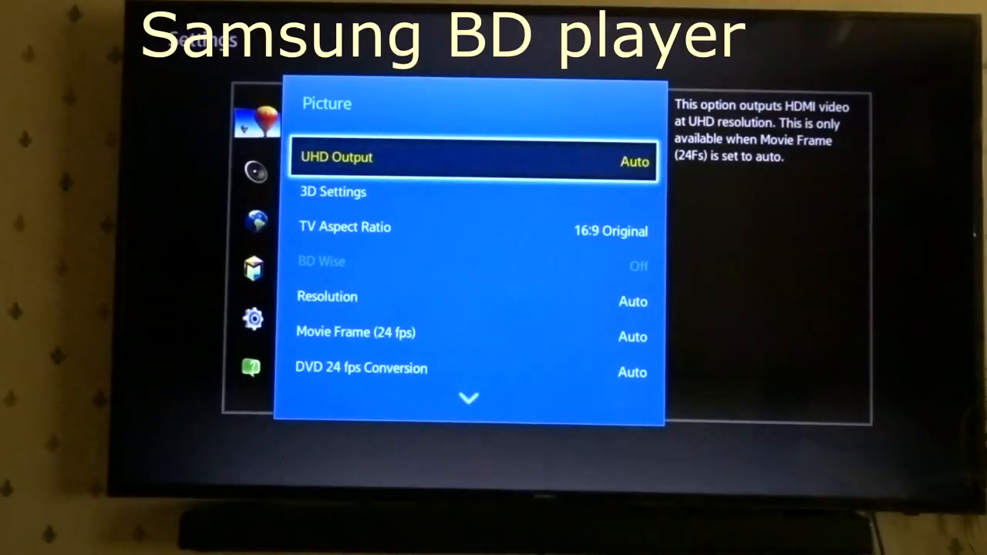
- Move down the Picture list past 3D Settings toward DVD 24 fps Conversion
key(Down)
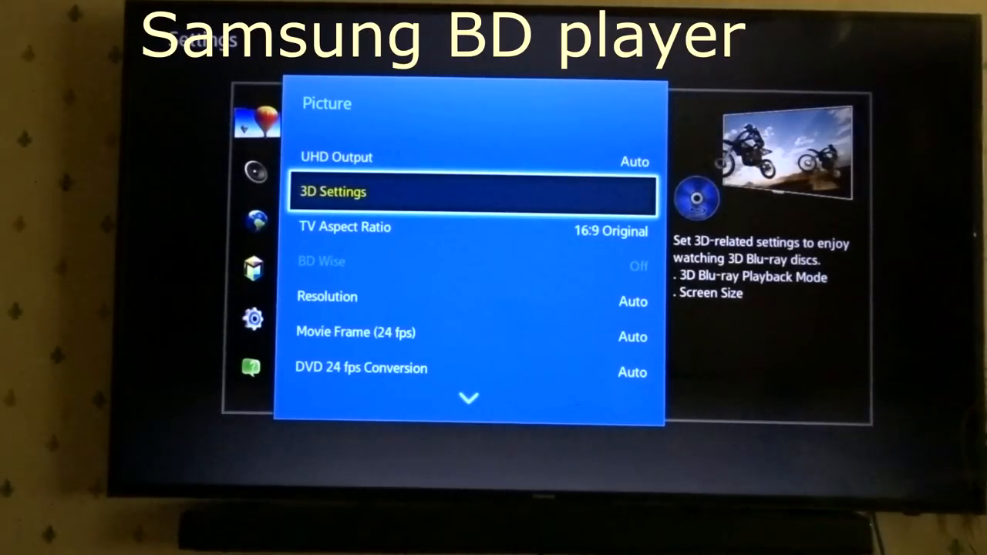
key(Down)
key(Down)
key(Down)
key(Down)
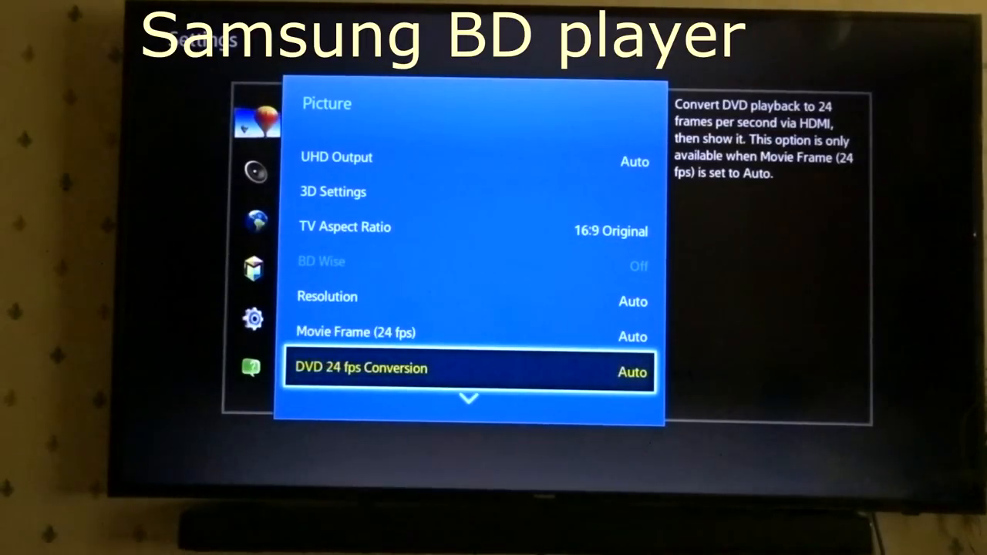
key(Down)
key(Down)
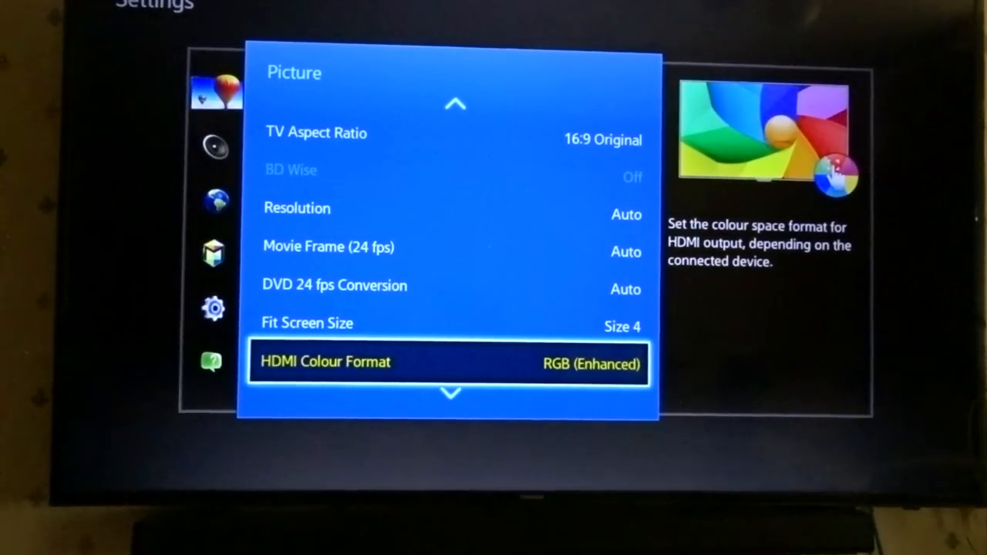
- View the player's HDMI Deep Colour choices (Auto), then bring up the TV's own settings menu
key(Down)
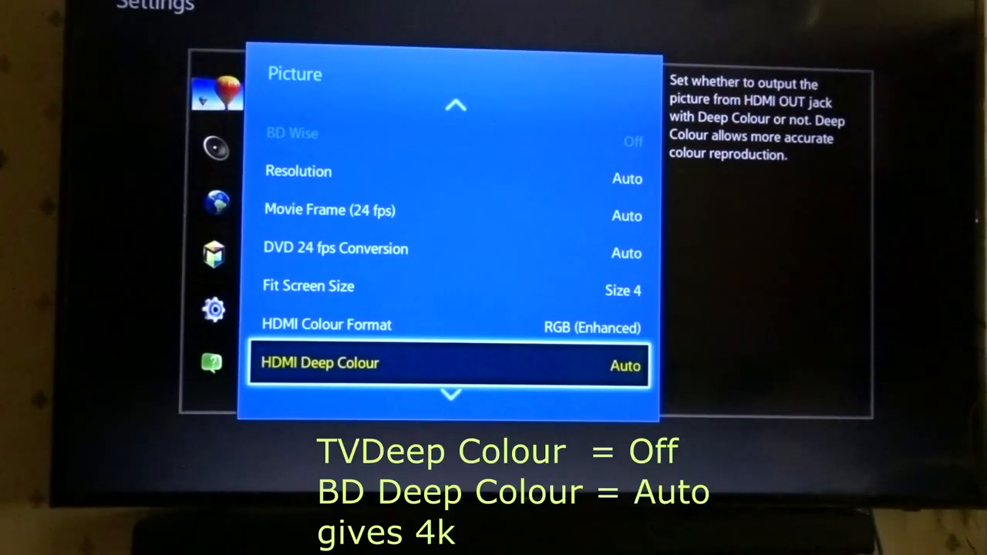
key(Return)
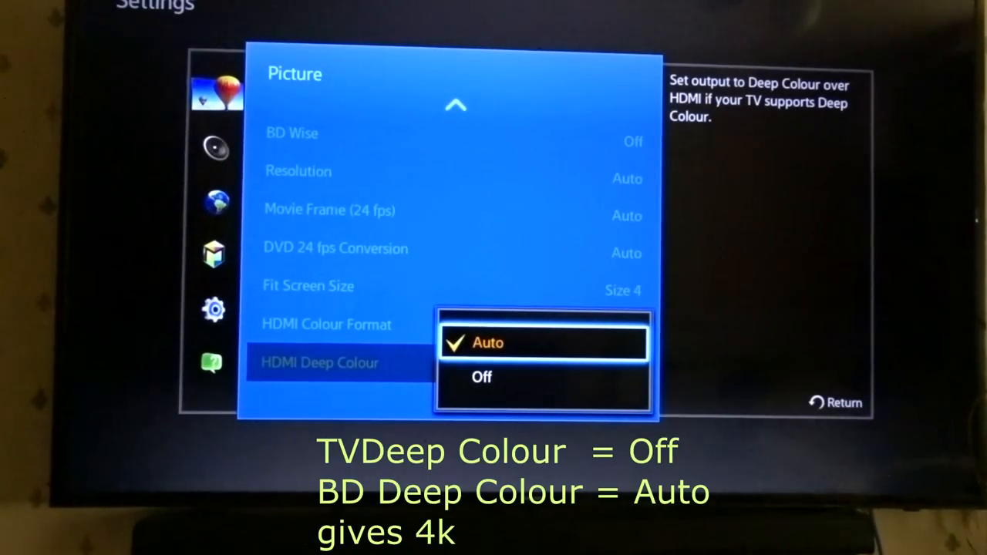
key(Menu)
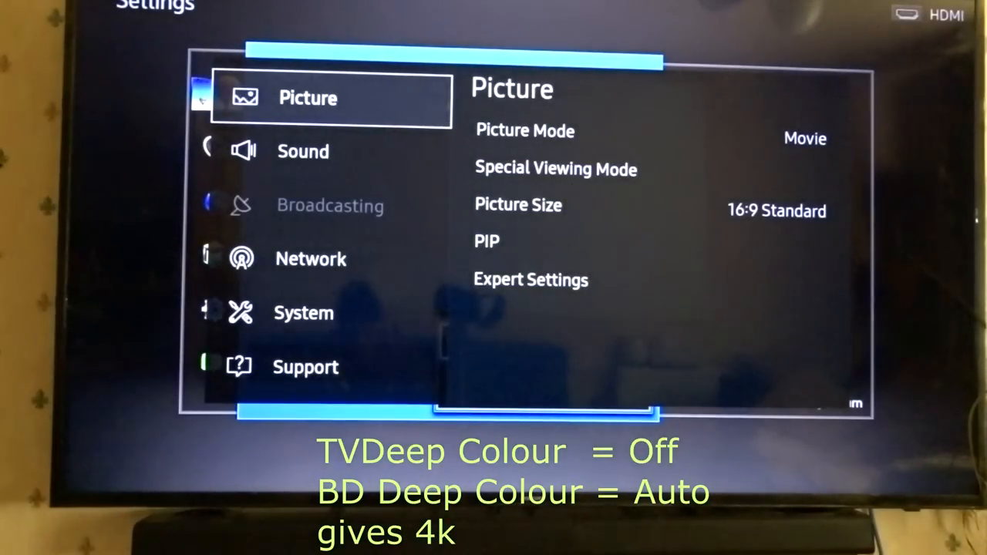
- Reach the TV's full Settings via the Sources bar and enter Picture settings
key(Escape)
key(Source)
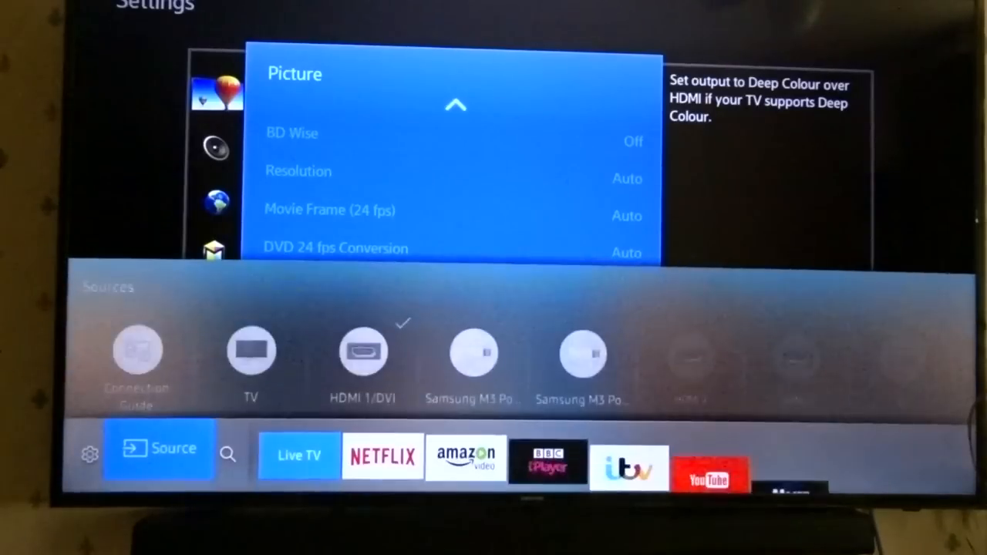
key(Left)
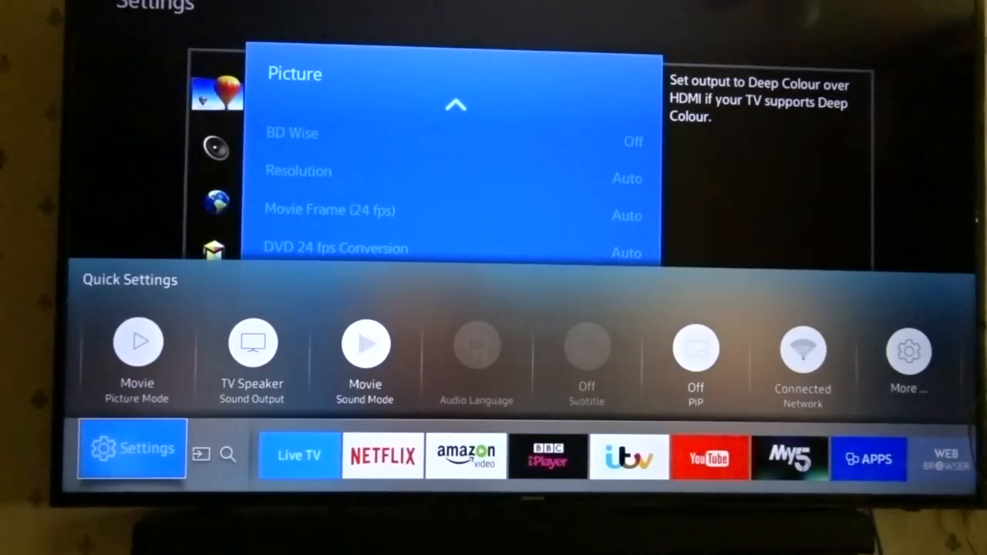
key(Return)
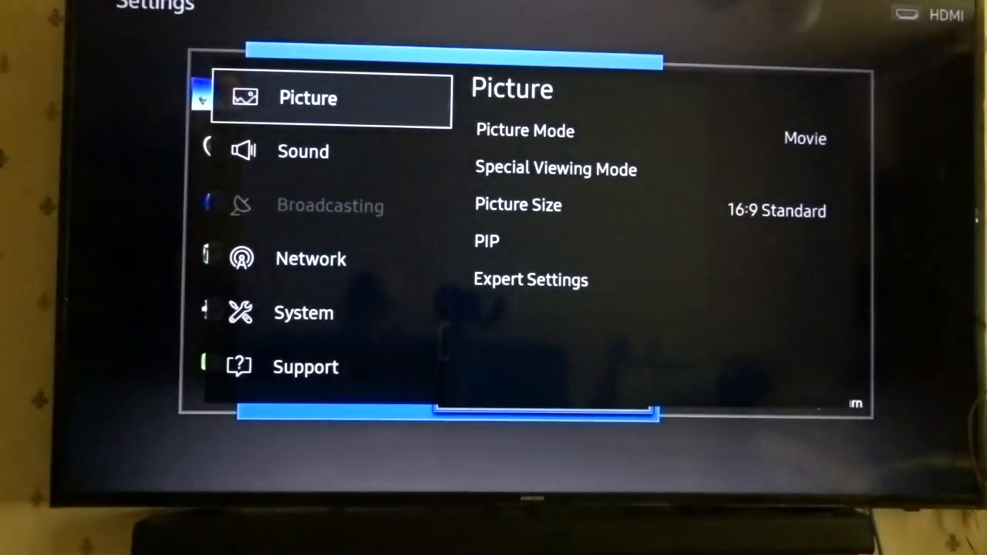
key(Return)
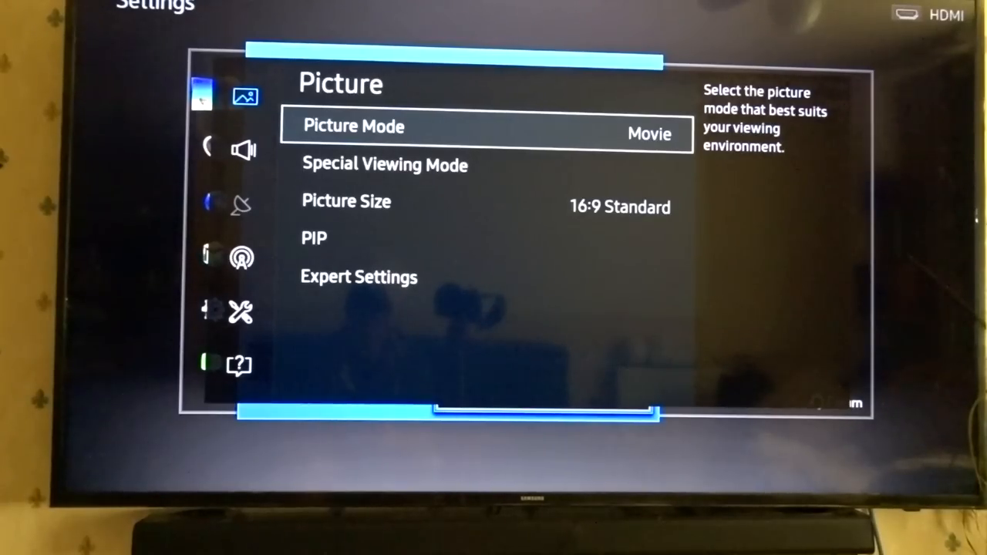
- Check Special Viewing Mode (Game Mode and HDR+ Off), then move down to Expert Settings
key(Down)
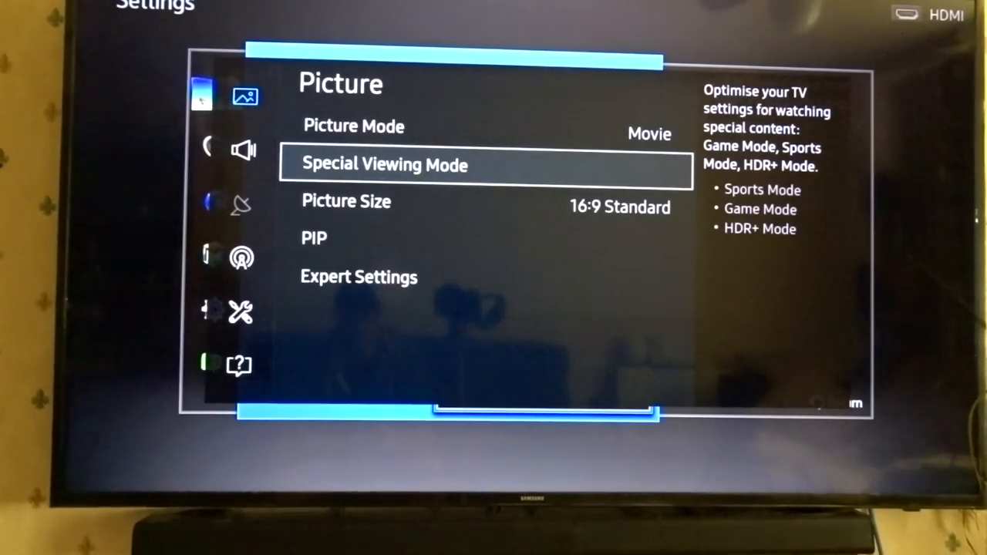
key(Return)
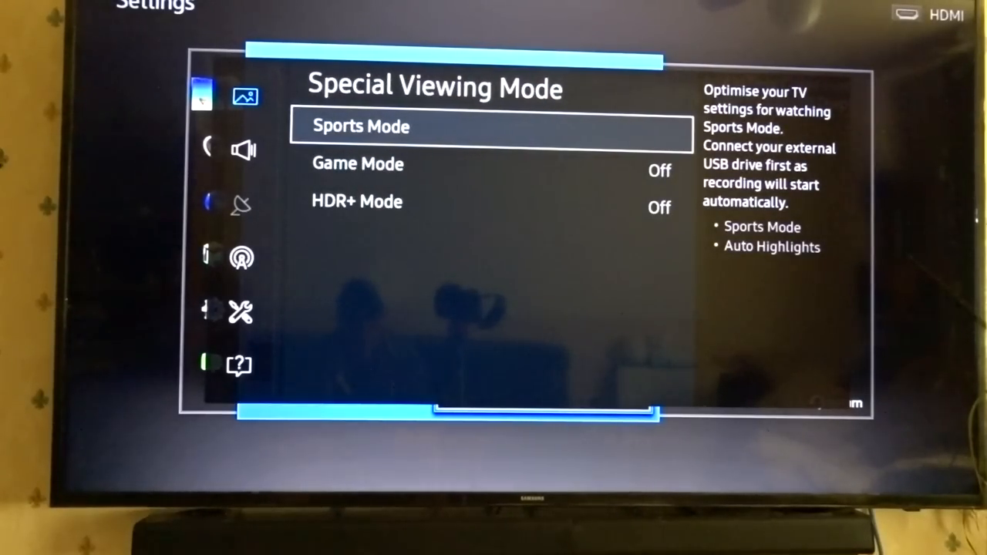
key(Escape)
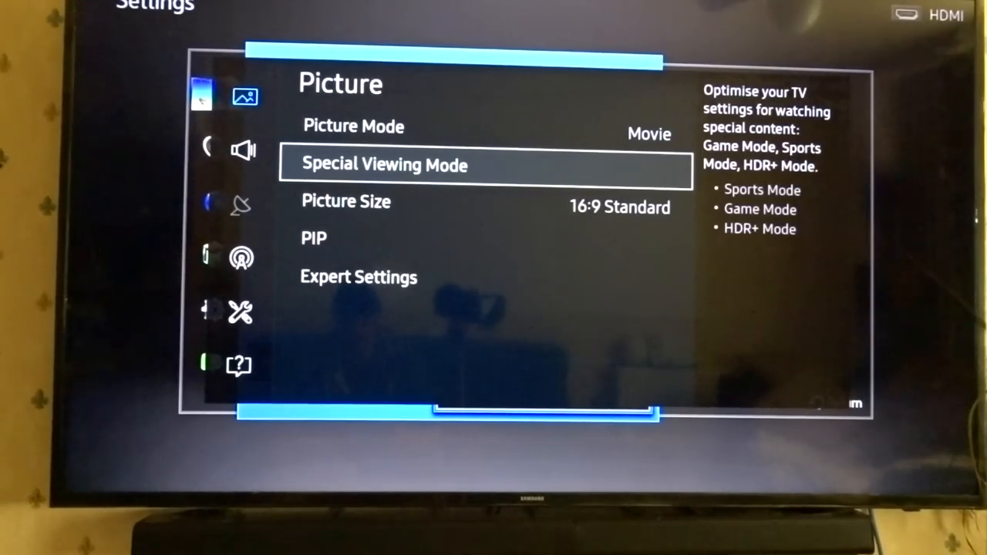
key(Down)
key(Down)
key(Down)
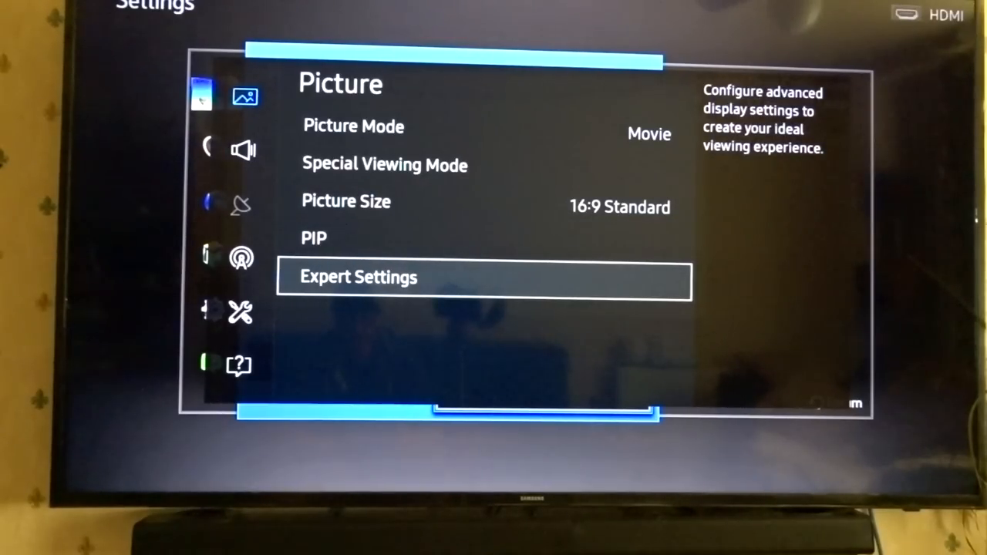
- In Expert Settings, locate HDMI UHD Color and show its HDMI1–HDMI3 list with HDMI1 Off
key(Return)
key(Down)
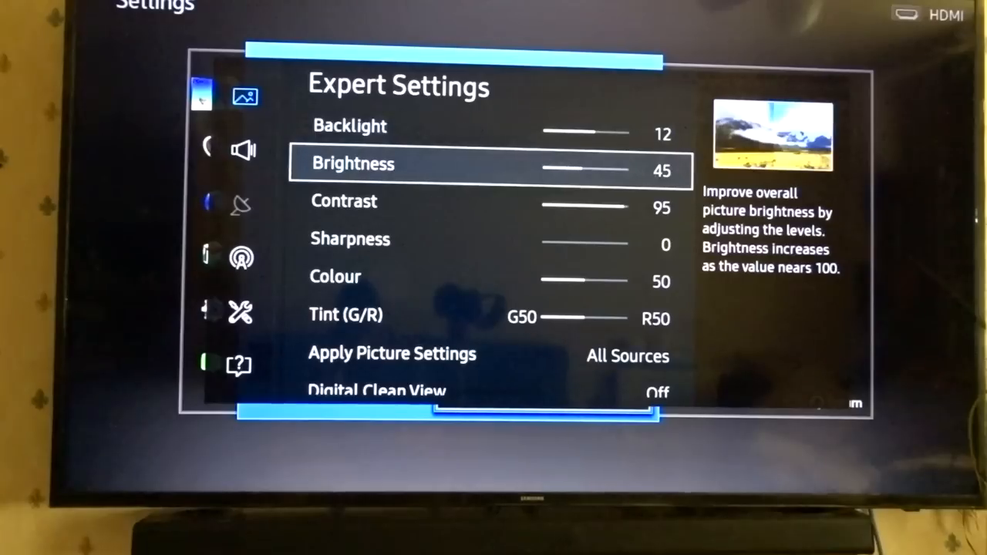
key(Down)
key(Down)
key(Down)
key(Down)
key(Down)
key(Down)
key(Down)
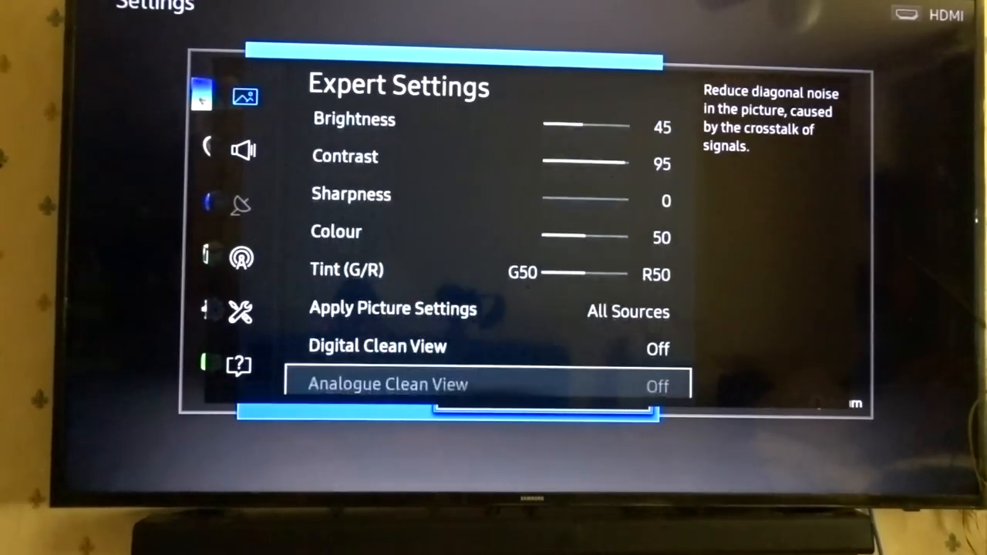
key(Down)
key(Down)
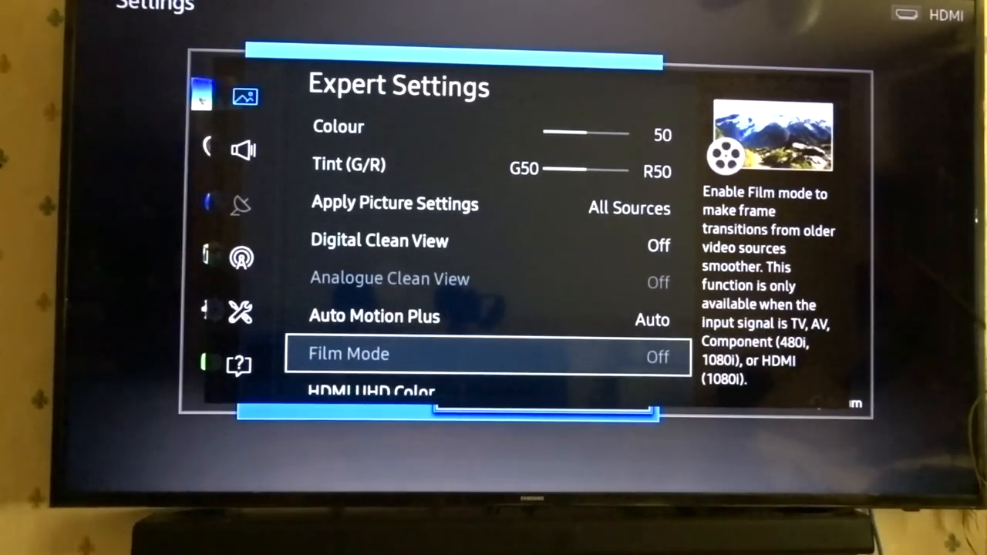
key(Down)
key(Down)
key(Down)
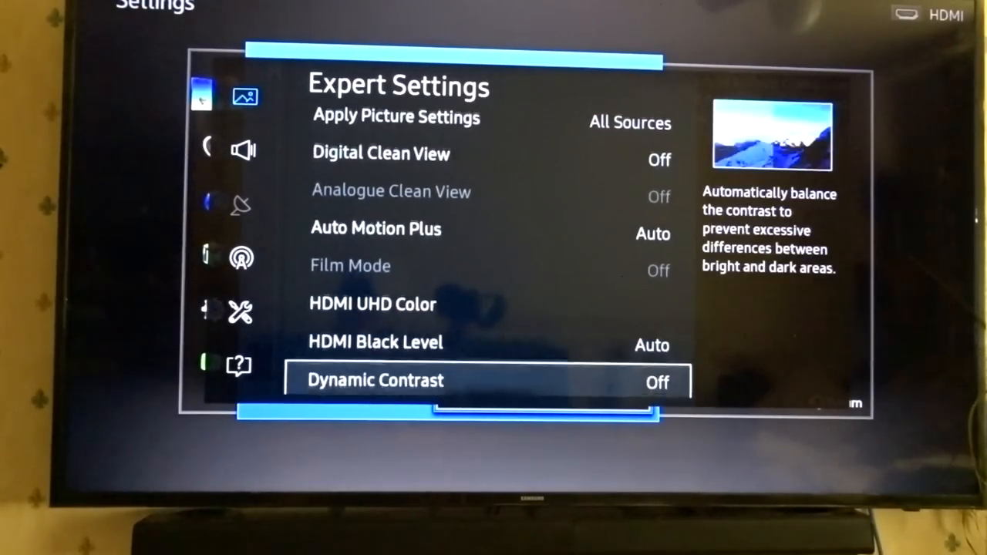
key(Up)
key(Up)
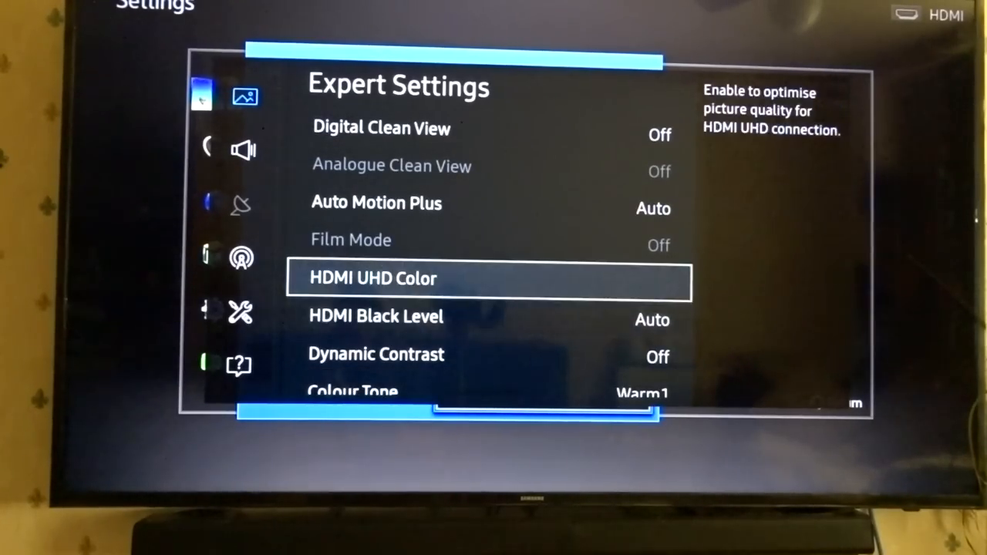
key(Return)
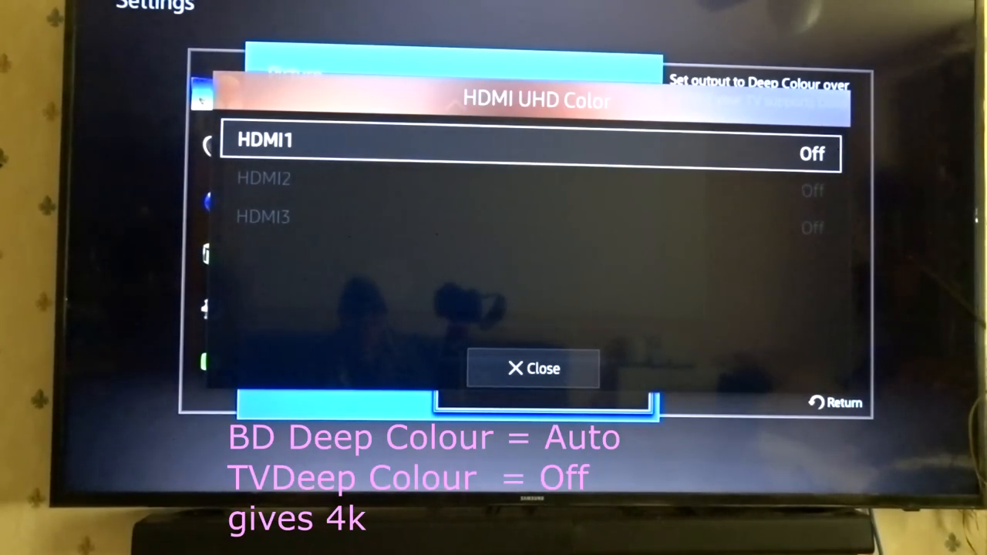
- Switch HDMI1's UHD Color to On and confirm, letting the input reset
key(Return)
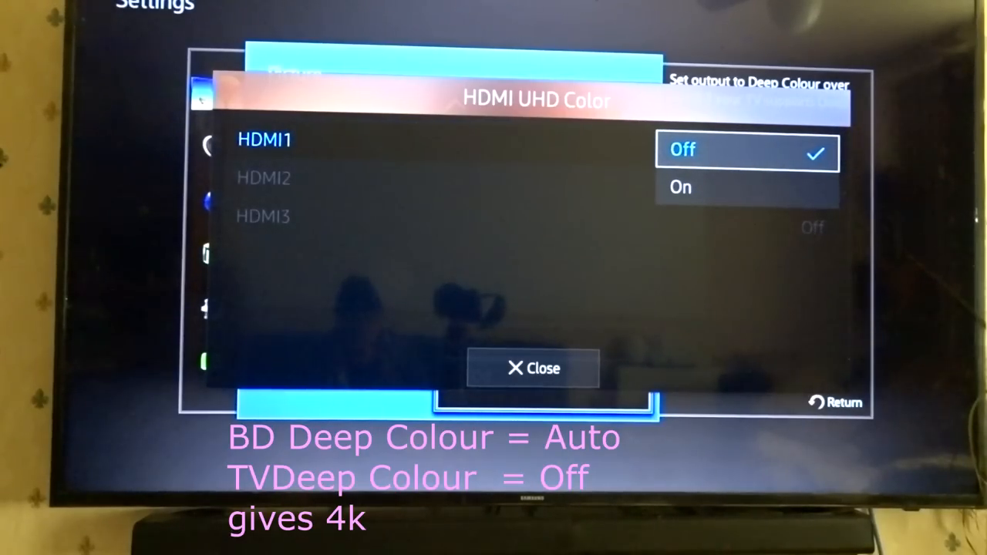
key(Down)
key(Return)
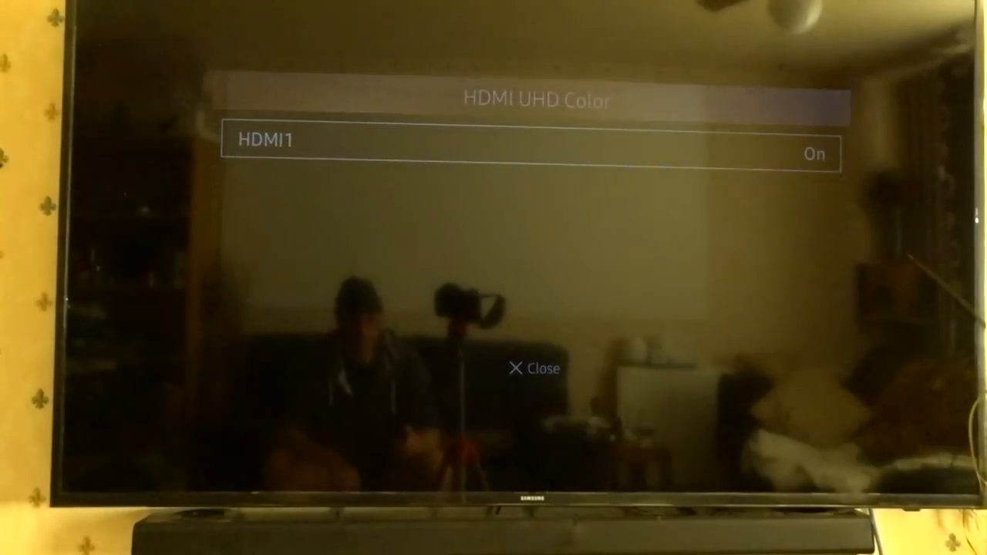